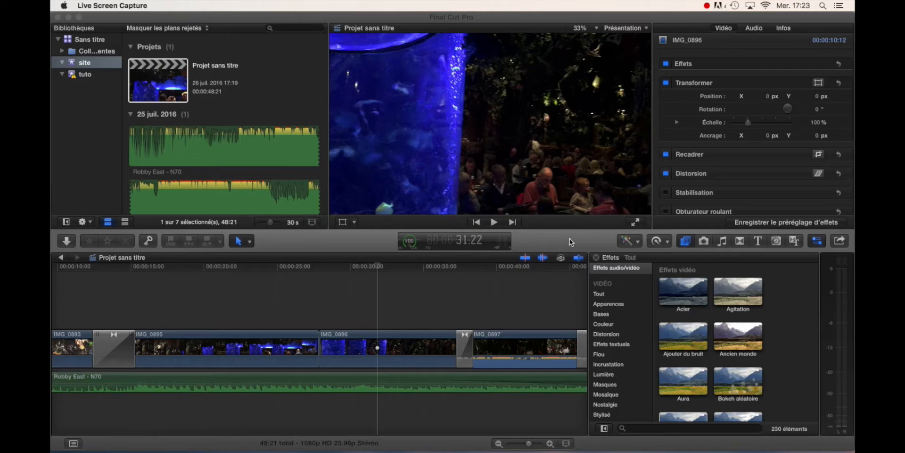
# Raise the audio level of clip IMG_0896 to about -2 dB and bring it back down to the minimum
pyautogui.click(407, 291)
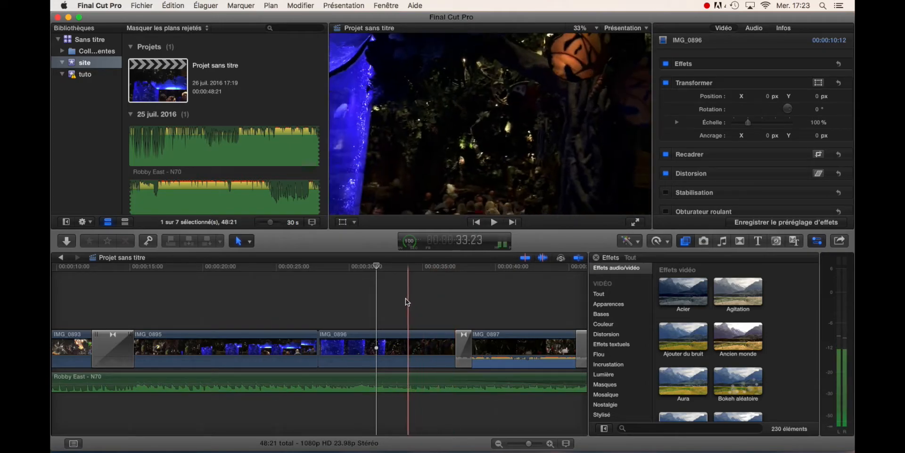
pyautogui.hscroll(3, 439, 303)
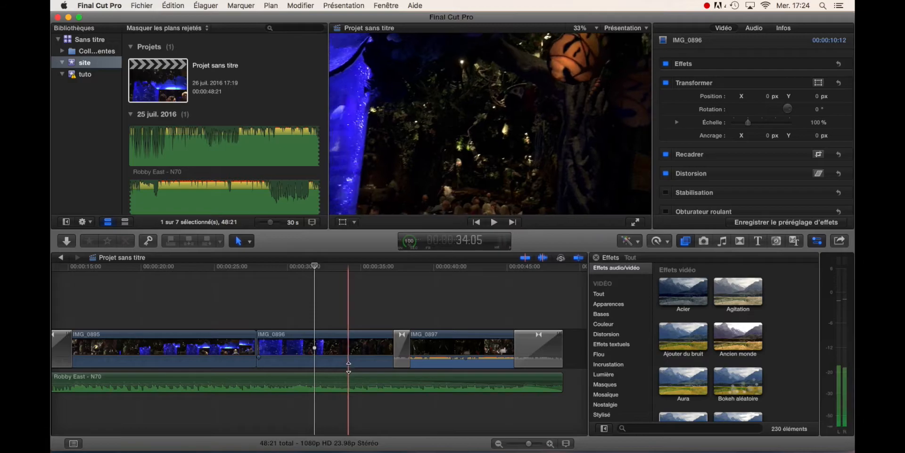
pyautogui.moveTo(342, 367); pyautogui.dragTo(346, 360)
pyautogui.press('space')
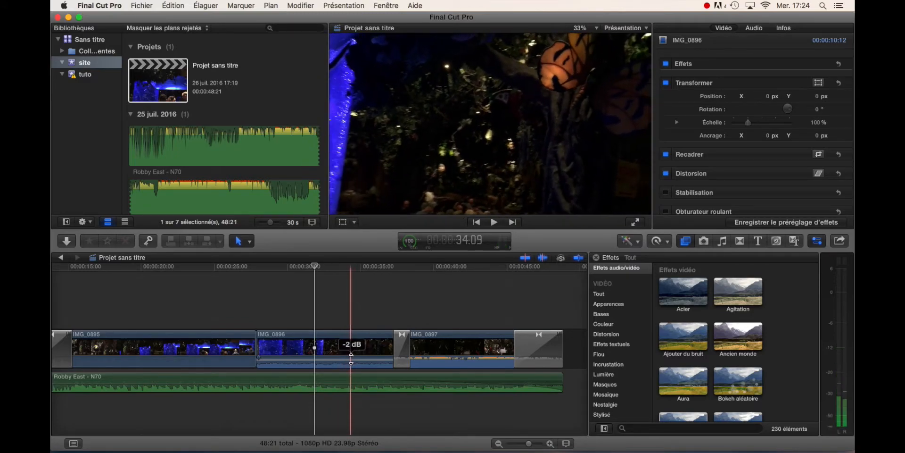
pyautogui.moveTo(350, 361); pyautogui.dragTo(357, 379)
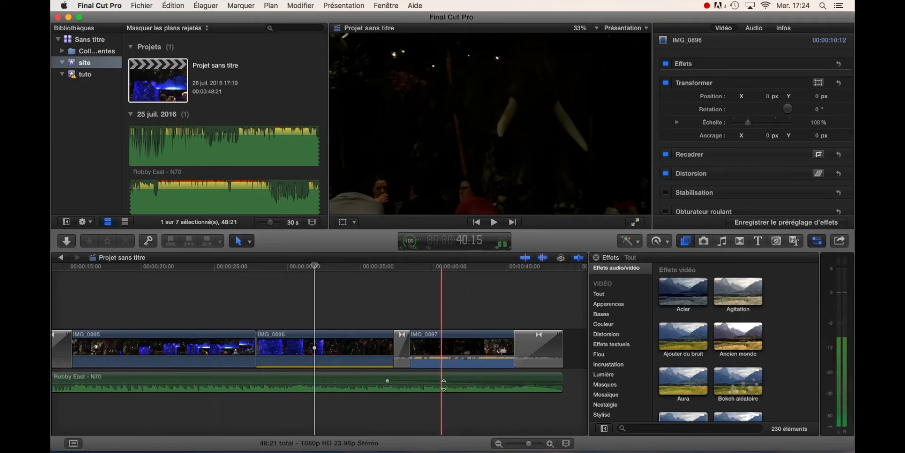
# Disable the N70 music clip and play back the IMG_0897 section without the music
pyautogui.click(457, 381)
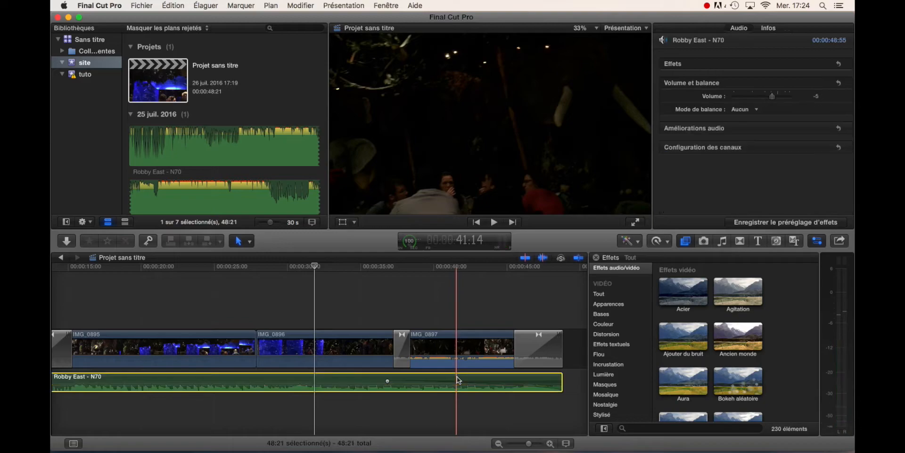
pyautogui.press('v')
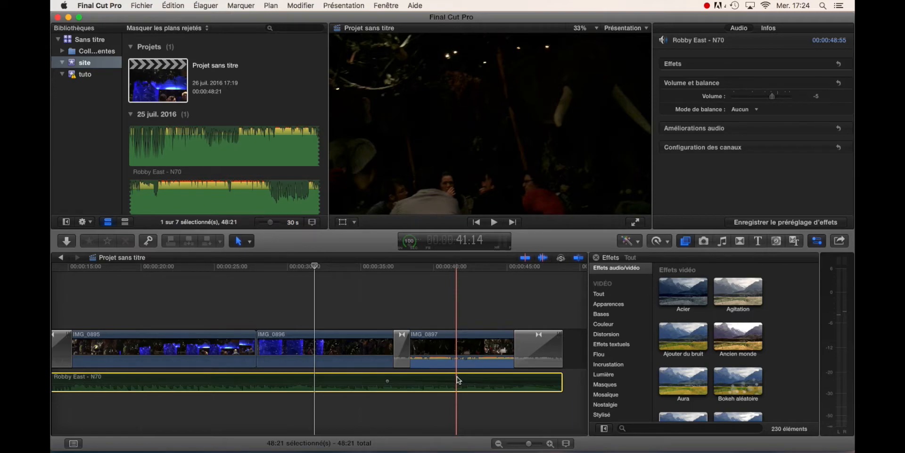
pyautogui.rightClick(457, 380)
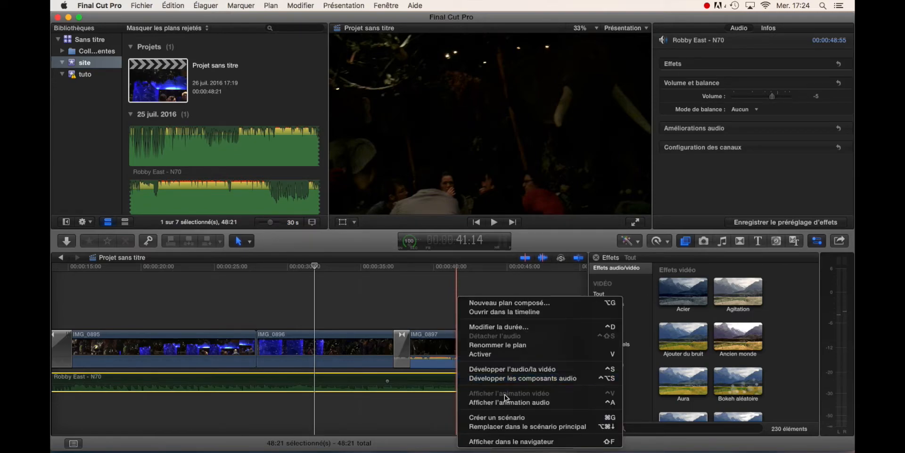
pyautogui.click(517, 358)
pyautogui.rightClick(474, 378)
pyautogui.click(501, 356)
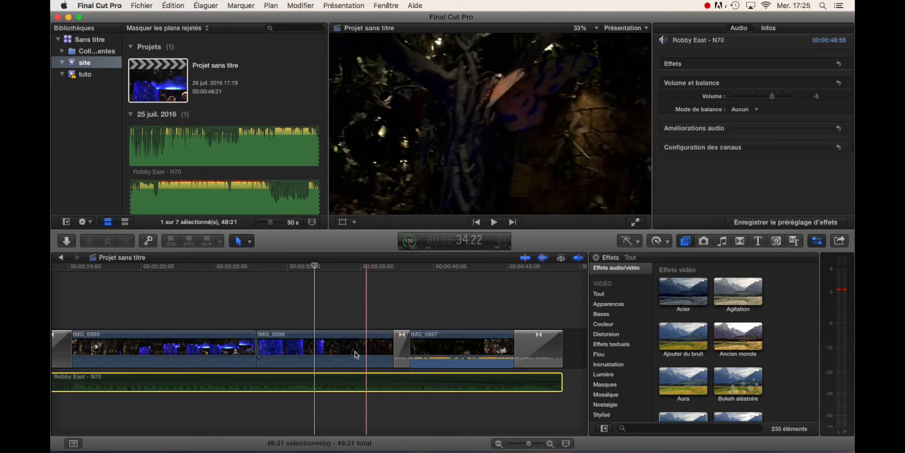
pyautogui.press('space')
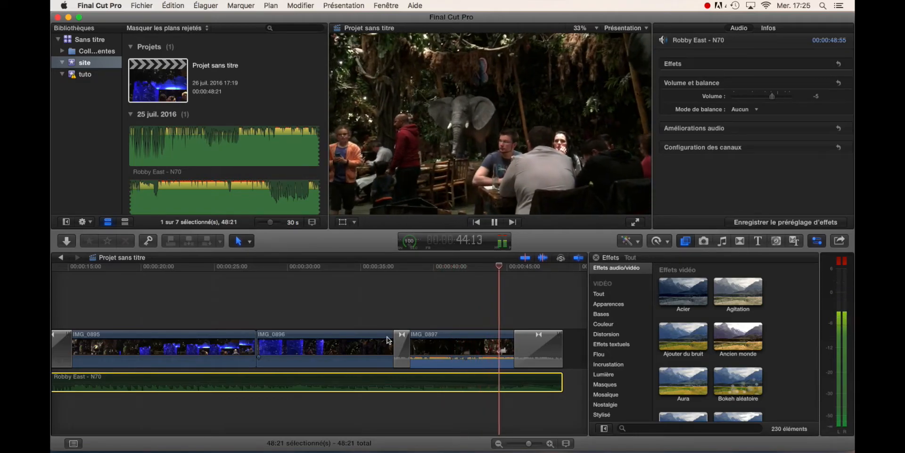
pyautogui.click(423, 318)
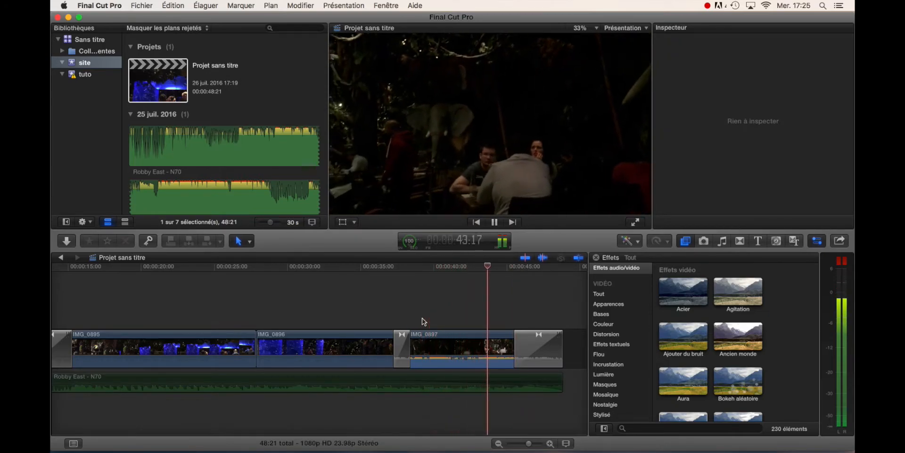
pyautogui.click(422, 335)
pyautogui.press('space')
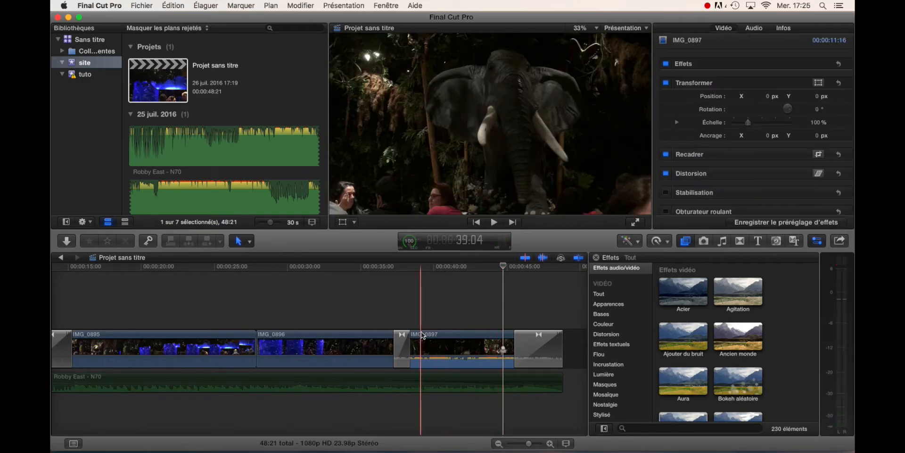
# Re-enable the N70 music clip and play back the transition into IMG_0897, checking the levels on the audio meters
pyautogui.click(425, 376)
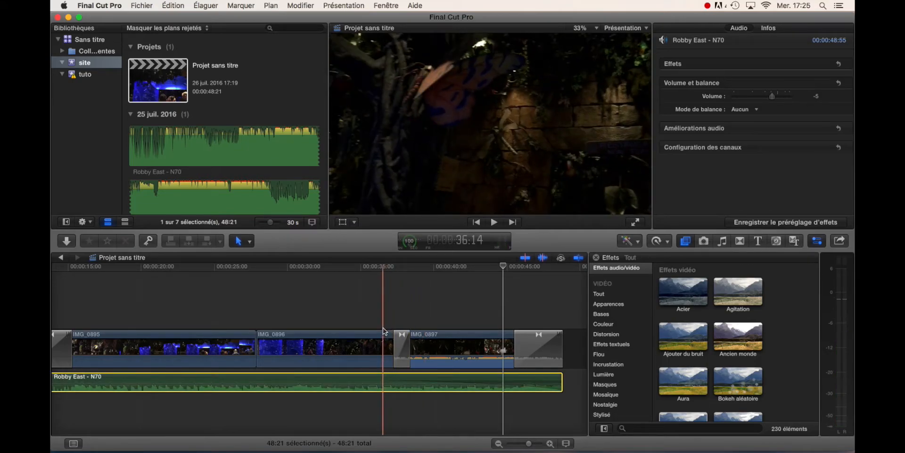
pyautogui.press('space')
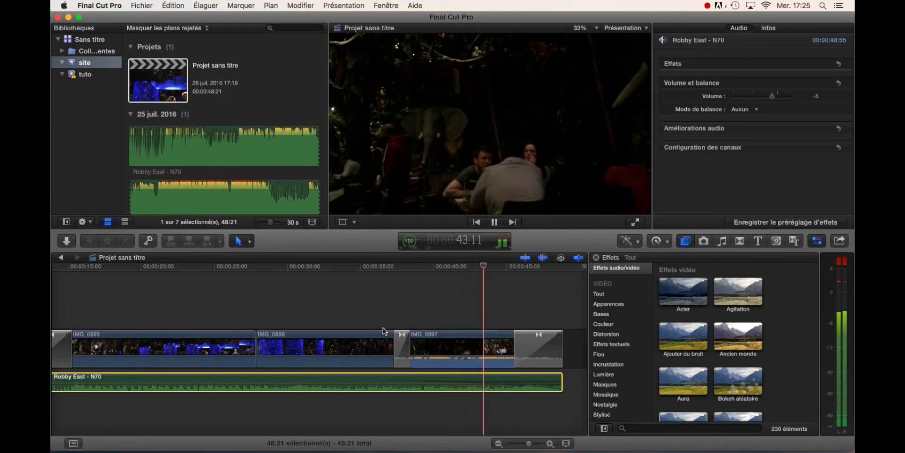
pyautogui.press('space')
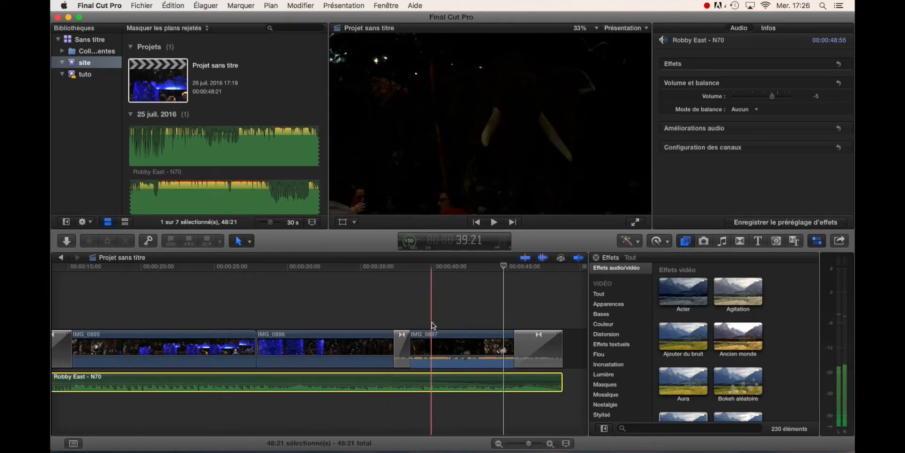
pyautogui.moveTo(438, 357)
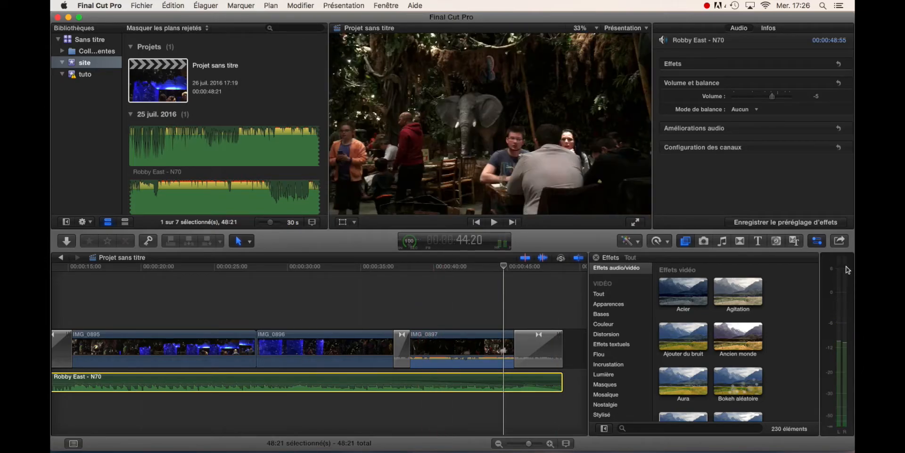
pyautogui.press('space')
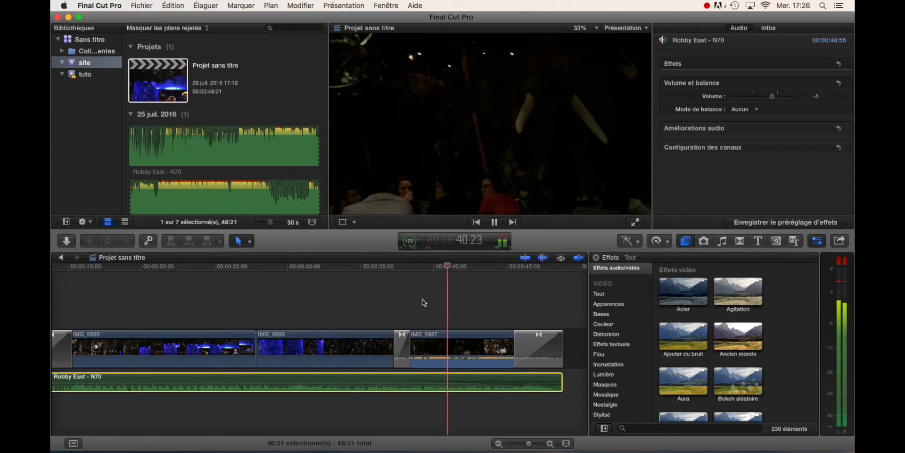
pyautogui.press('space')
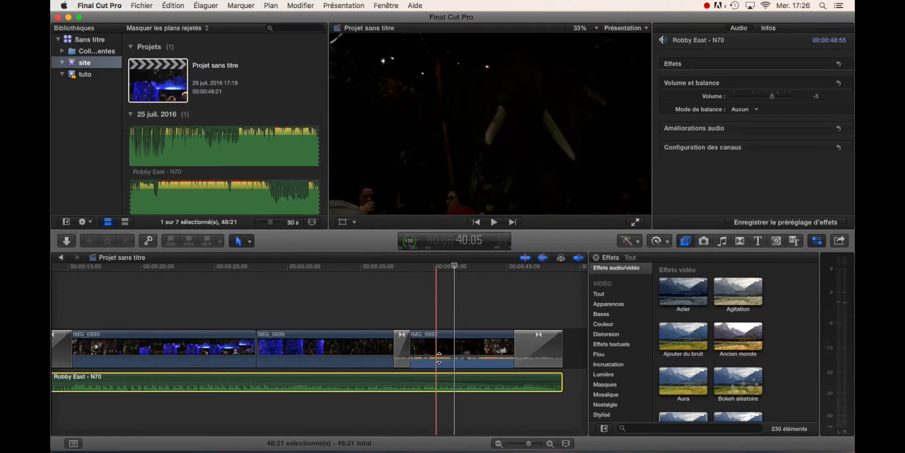
# Lower the audio level of clip IMG_0897 slightly and play that section back together with the music
pyautogui.moveTo(441, 357); pyautogui.dragTo(442, 360)
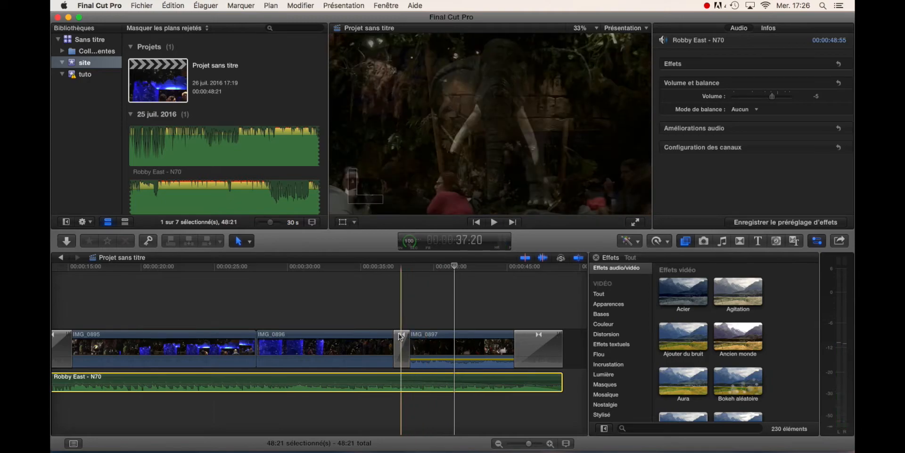
pyautogui.press('space')
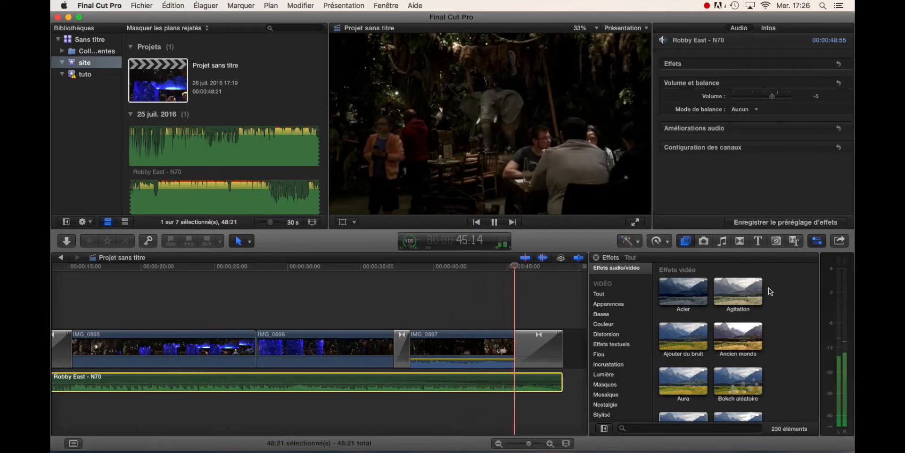
pyautogui.press('space')
pyautogui.keyDown('alt'); pyautogui.click(388, 381); pyautogui.keyUp('alt')
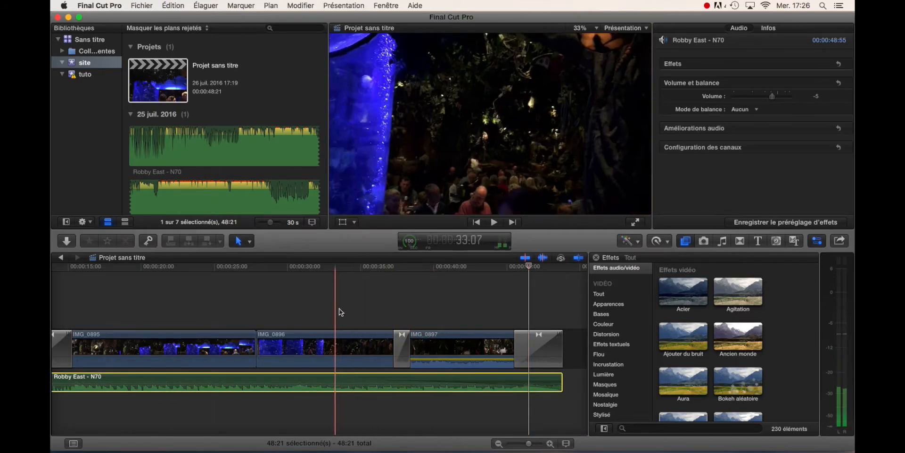
# Add a volume keyframe to the N70 music clip at 33:21, before the transition into IMG_0897
pyautogui.click(342, 272)
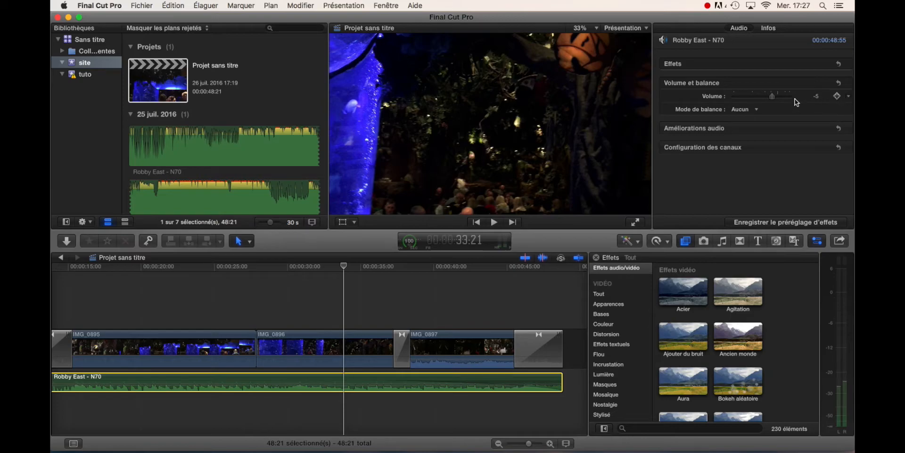
pyautogui.click(837, 97)
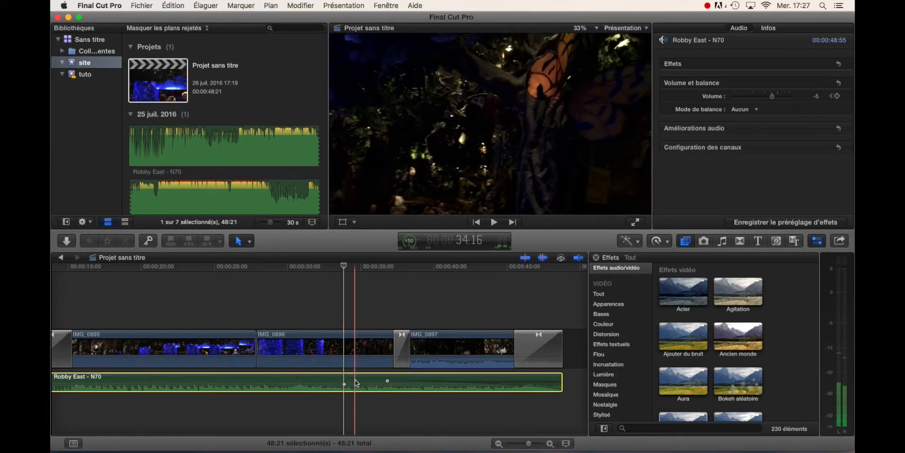
pyautogui.click(334, 398)
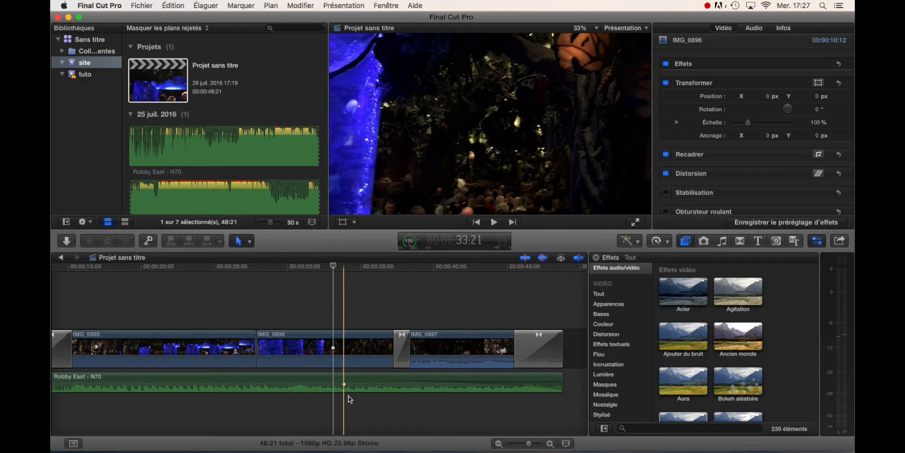
pyautogui.click(343, 312)
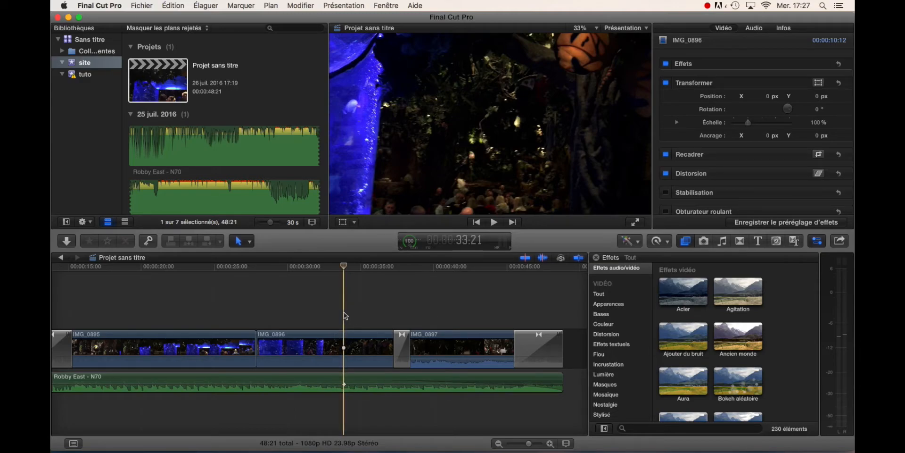
pyautogui.click(346, 382)
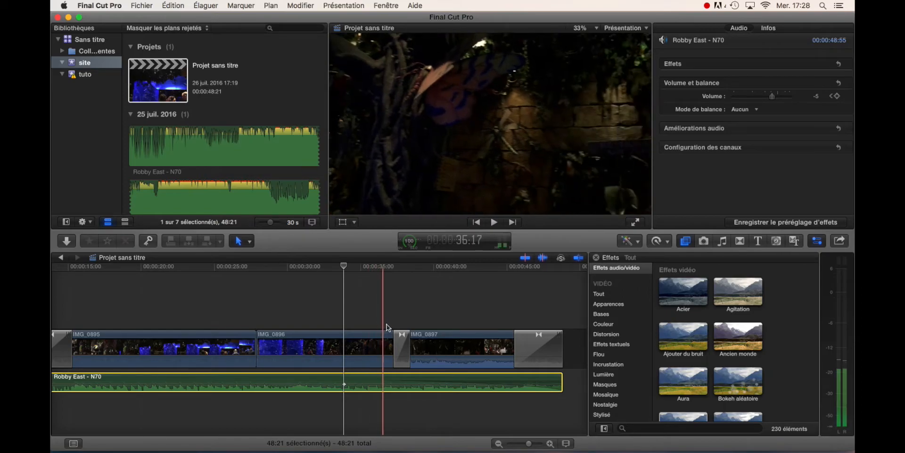
# Add a second volume keyframe to the N70 music clip at 38:08, lower its volume to -16 dB, and play back the fade
pyautogui.click(414, 322)
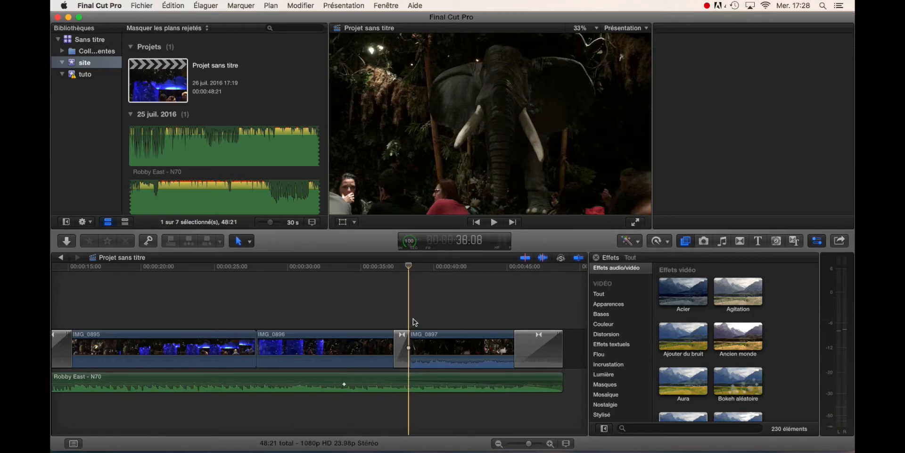
pyautogui.click(411, 383)
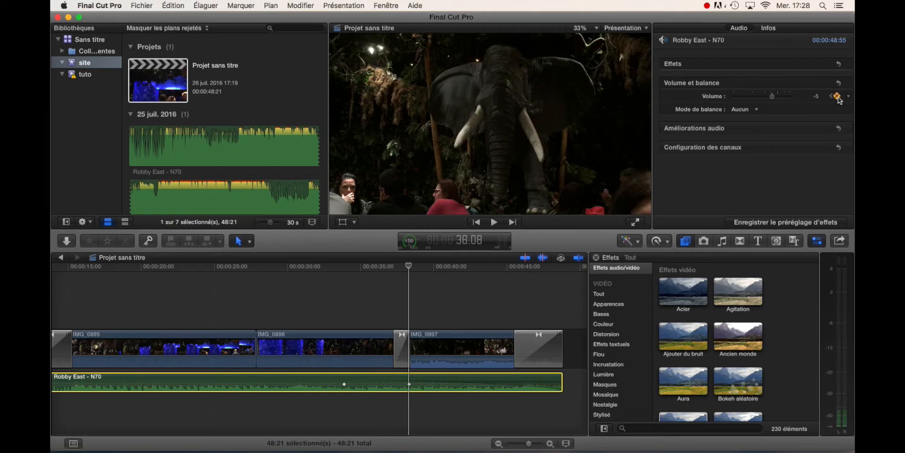
pyautogui.moveTo(773, 99)
pyautogui.mouseDown()
pyautogui.moveTo(750, 96)
pyautogui.moveTo(762, 97)
pyautogui.mouseUp()
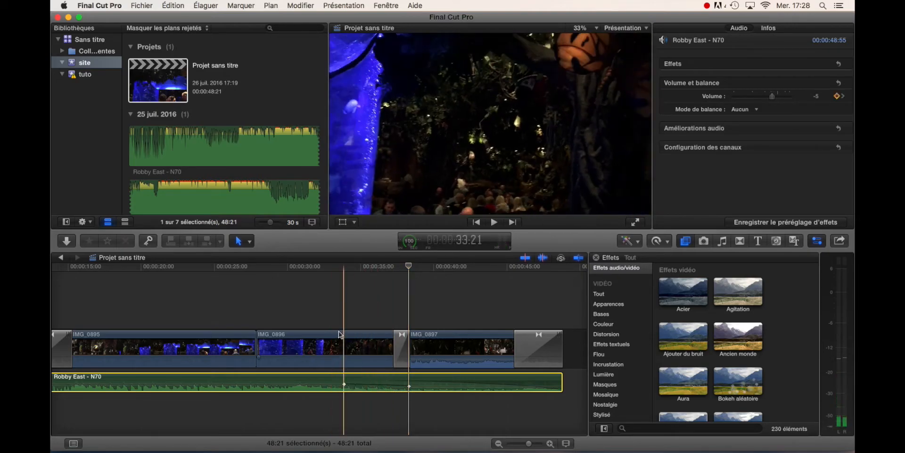
pyautogui.press('space')
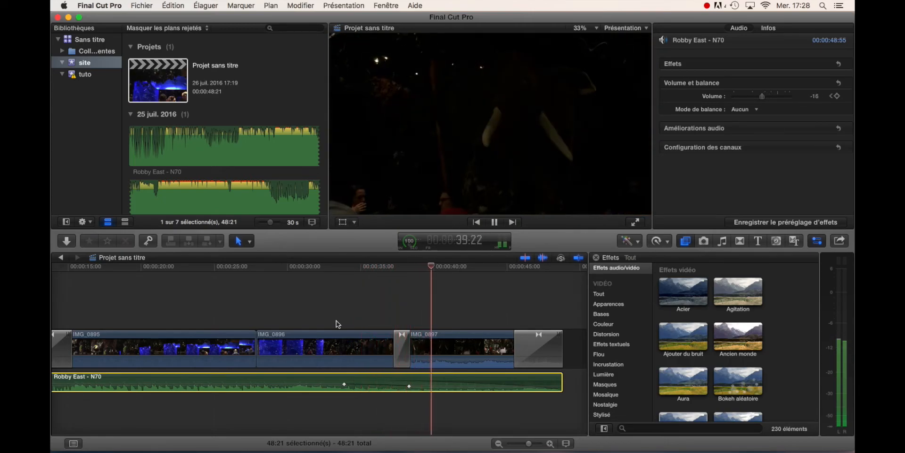
pyautogui.click(336, 321)
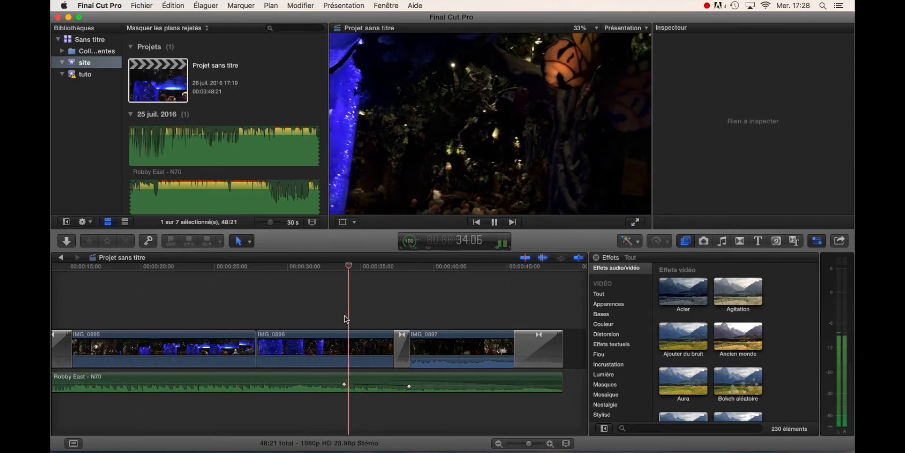
pyautogui.press('space')
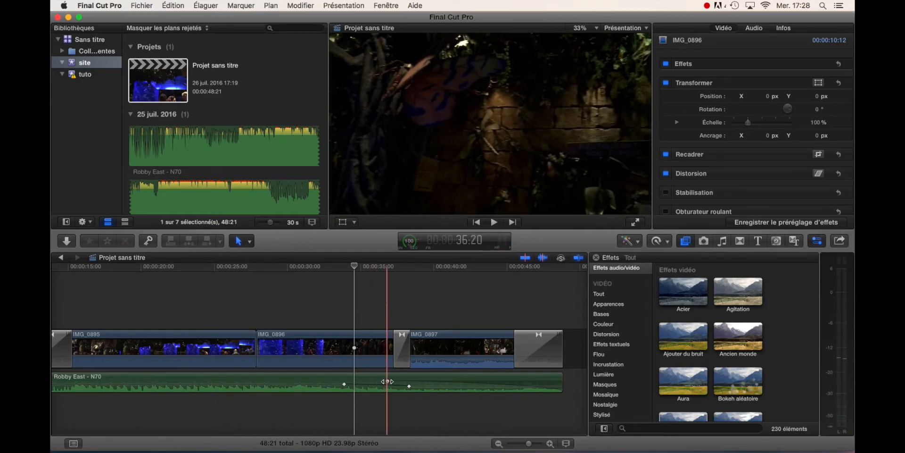
# Move the -16 dB volume keyframe on the N70 music clip earlier, to about 34:04, close to the first keyframe
pyautogui.click(387, 381)
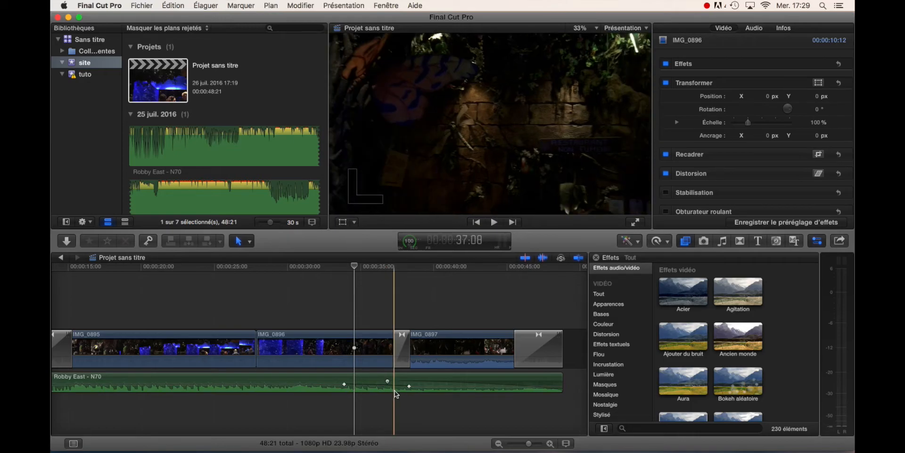
pyautogui.press('super+equal')
pyautogui.press('super+equal')
pyautogui.press('super+equal')
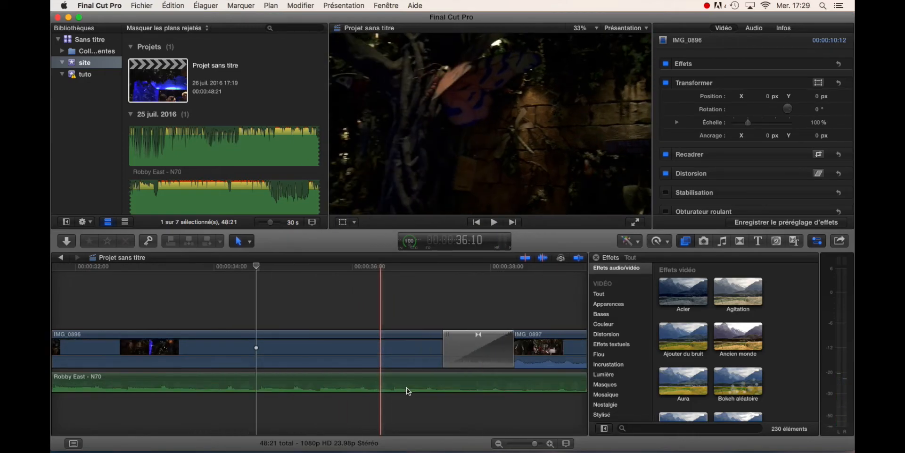
pyautogui.press('super+minus')
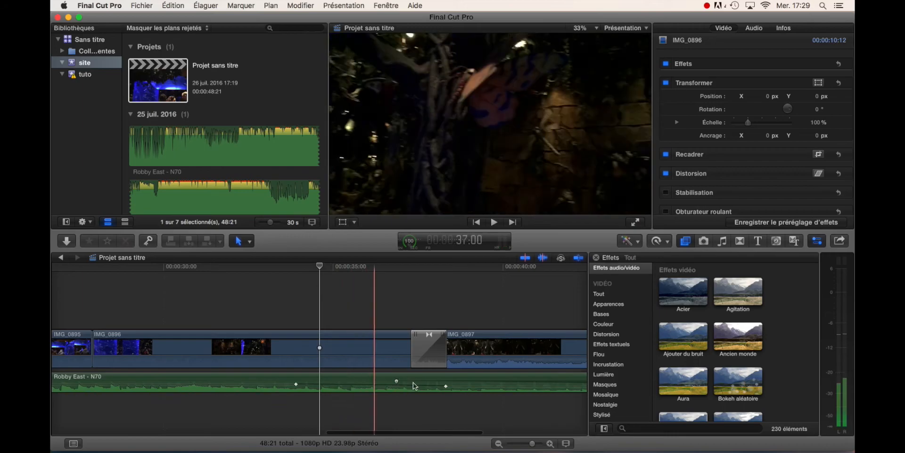
pyautogui.moveTo(446, 387); pyautogui.dragTo(304, 396)
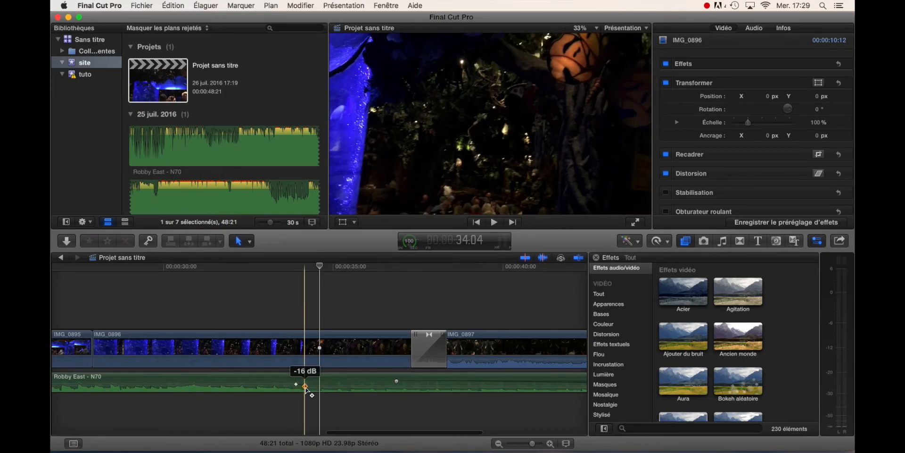
# Lower the second volume keyframe on the N70 music clip to complete silence and add another silent volume keyframe to it at 34:15
pyautogui.press('super+equal')
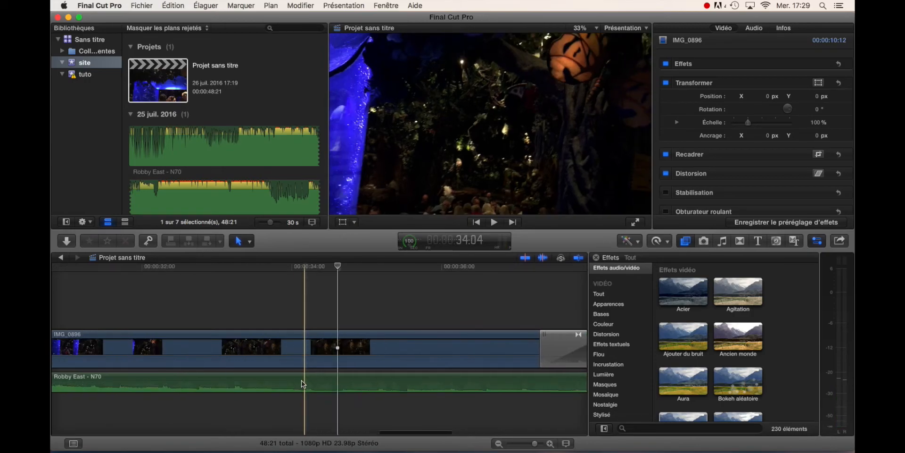
pyautogui.moveTo(304, 385); pyautogui.dragTo(307, 392)
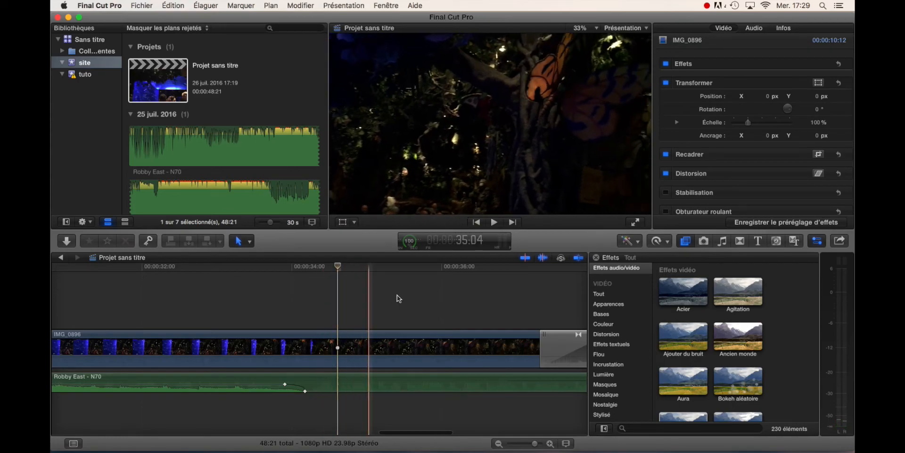
pyautogui.click(755, 29)
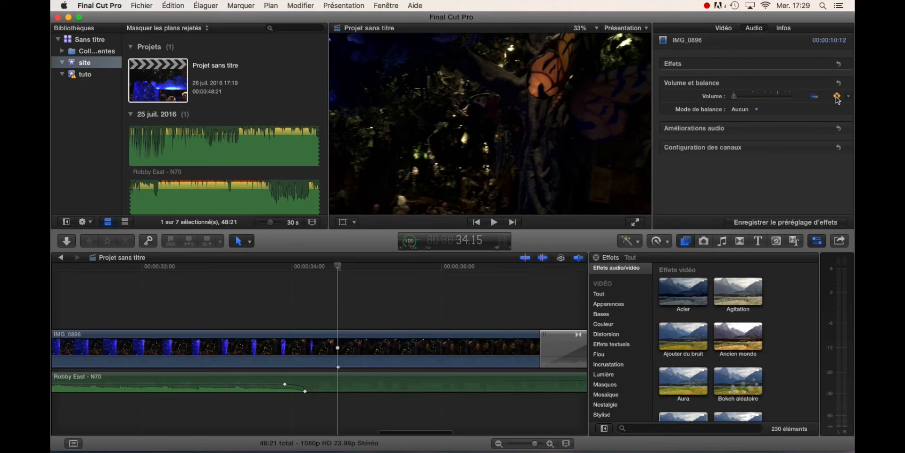
pyautogui.click(340, 384)
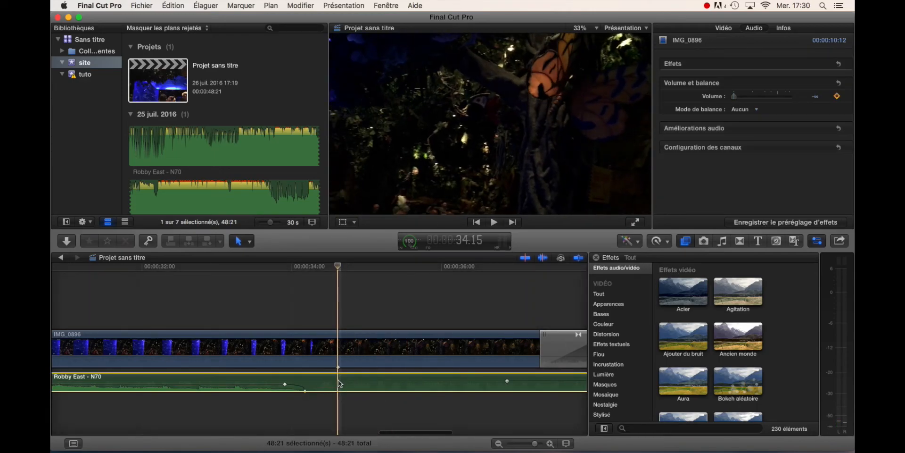
pyautogui.click(839, 99)
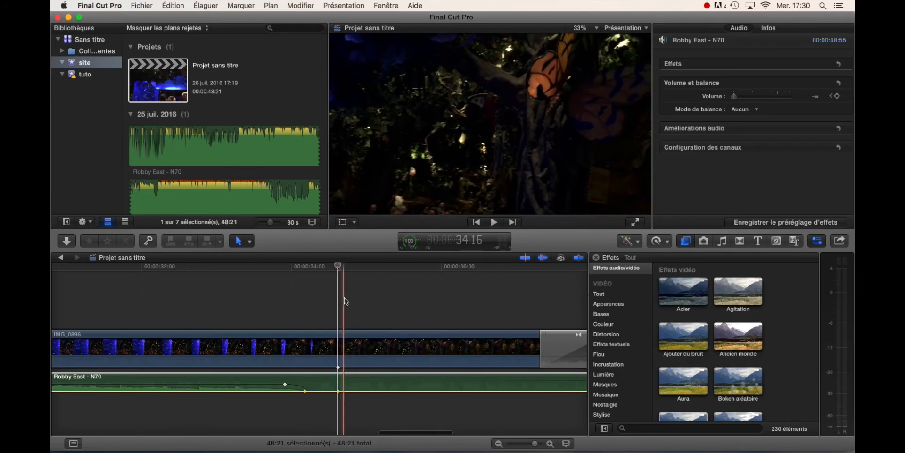
# Add a fourth volume keyframe to the N70 music clip at 34:18, set it to -1 dB, and play back the volume dip
pyautogui.moveTo(337, 267); pyautogui.dragTo(352, 271)
pyautogui.click(838, 97)
pyautogui.moveTo(746, 96); pyautogui.dragTo(779, 108)
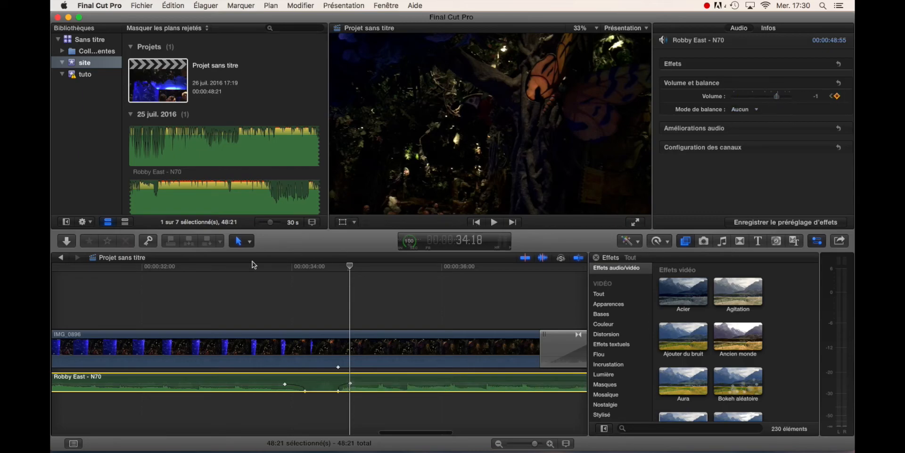
pyautogui.click(263, 306)
pyautogui.press('space')
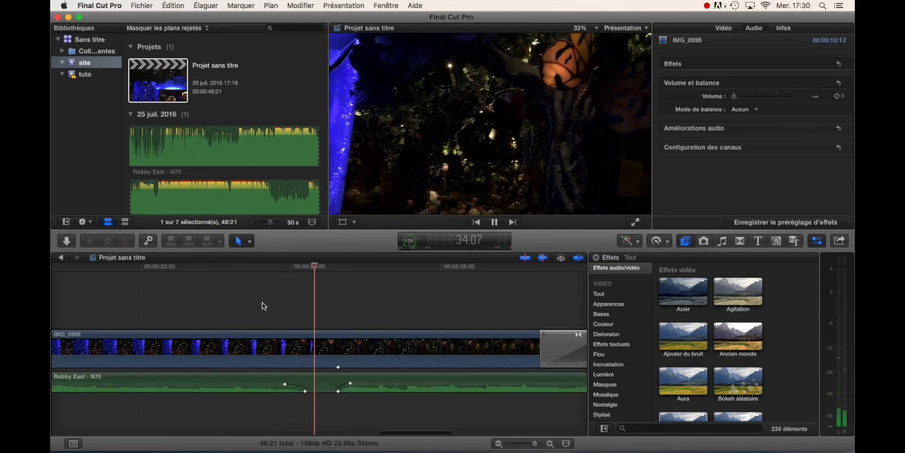
pyautogui.press('space')
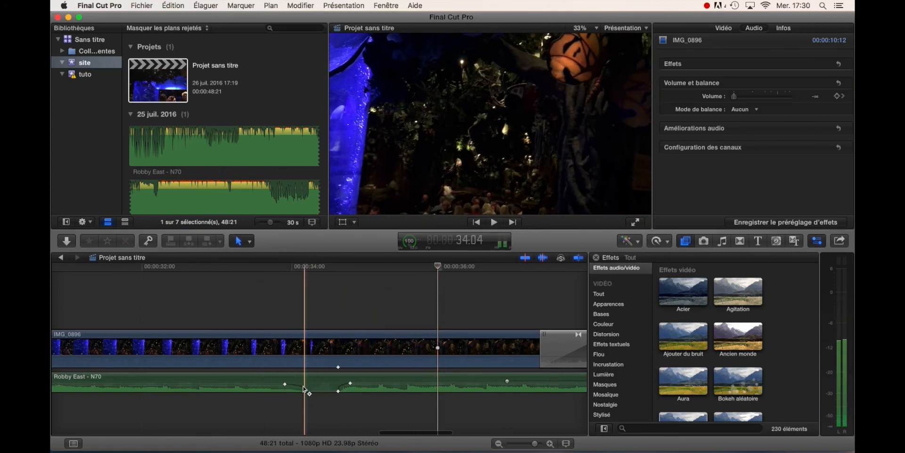
# Move the -1 dB volume keyframe on the N70 music clip just past 36:00 for a longer fade-in, and place the playhead at 40:14 in IMG_0897
pyautogui.moveTo(351, 383); pyautogui.dragTo(466, 388)
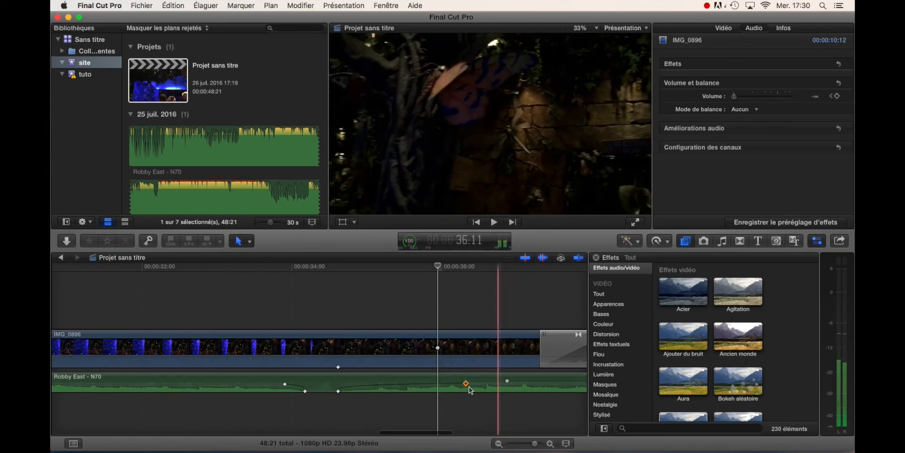
pyautogui.moveTo(399, 383); pyautogui.dragTo(401, 385)
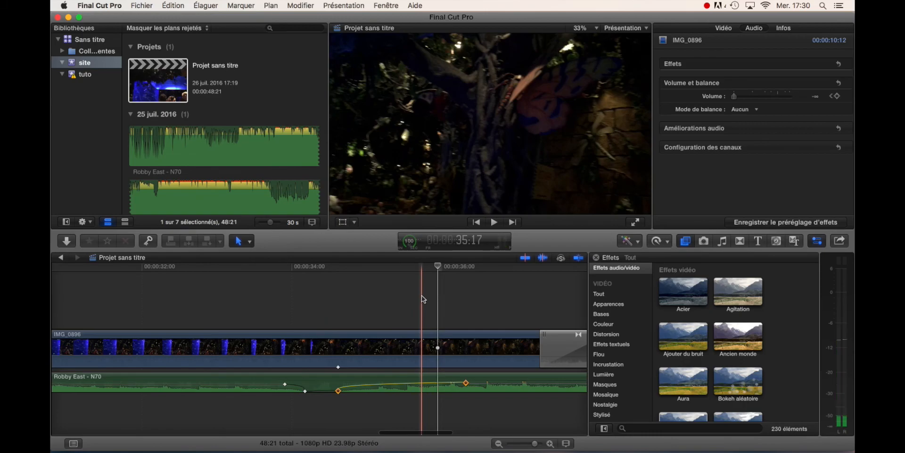
pyautogui.press('super+minus')
pyautogui.press('super+minus')
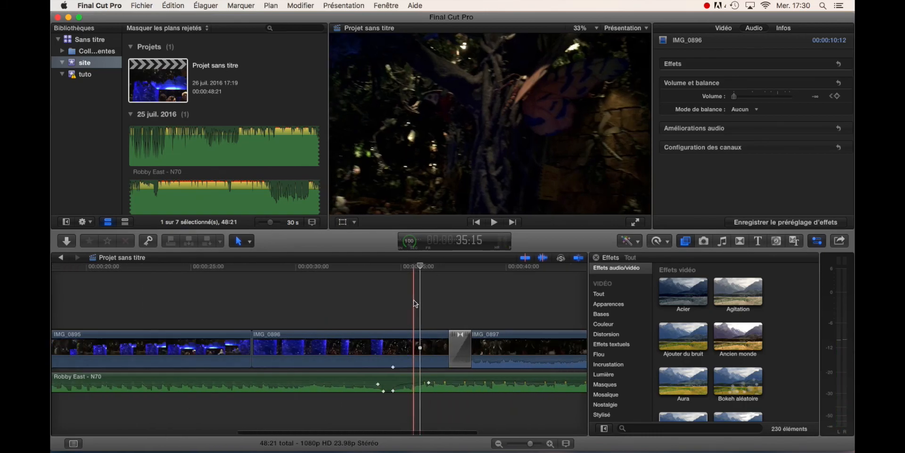
pyautogui.click(518, 312)
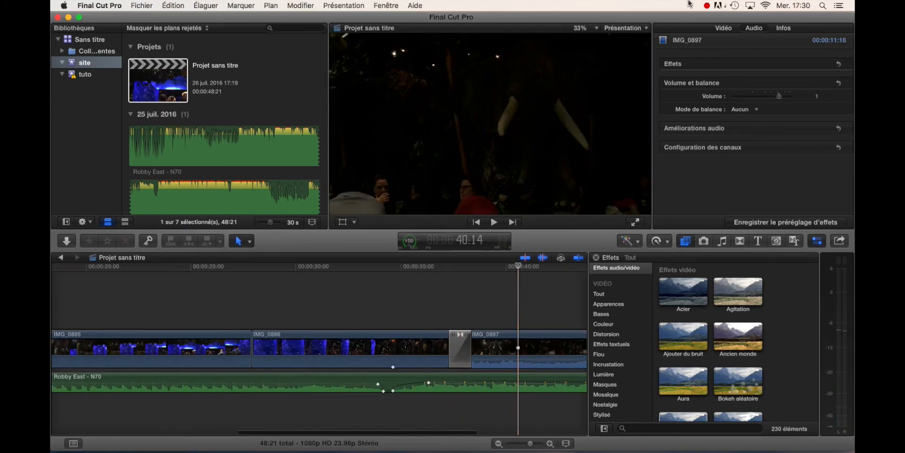